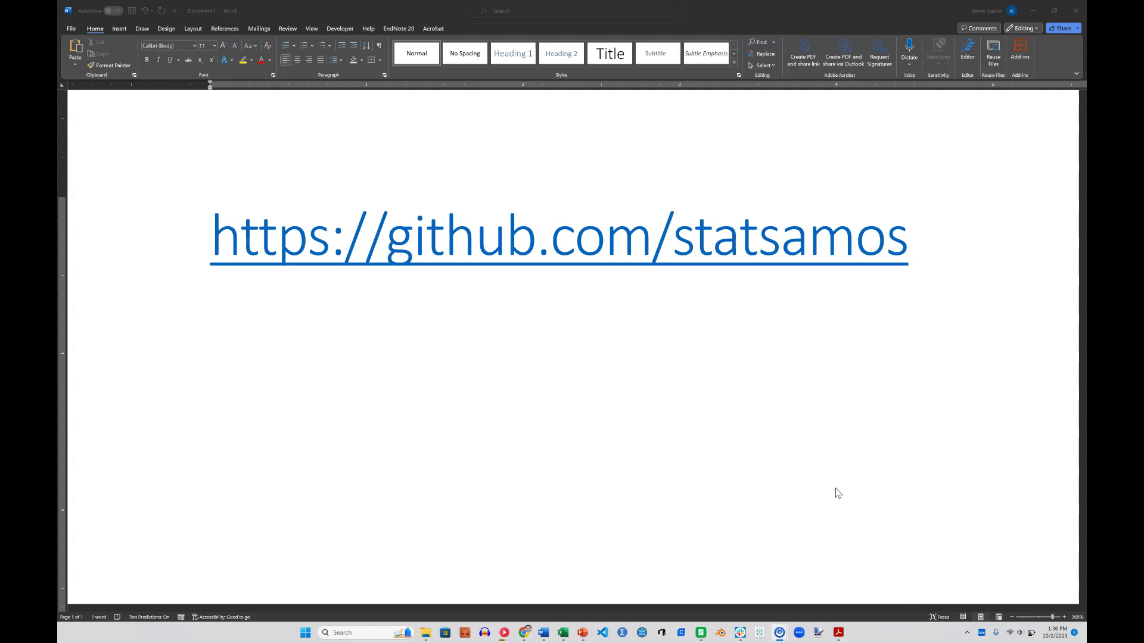
Step: Follow the statsamos GitHub link and show the organization's Repositories list
{"action": "left_click", "coordinate": [764, 255]}
{"action": "key", "text": "alt+Tab"}
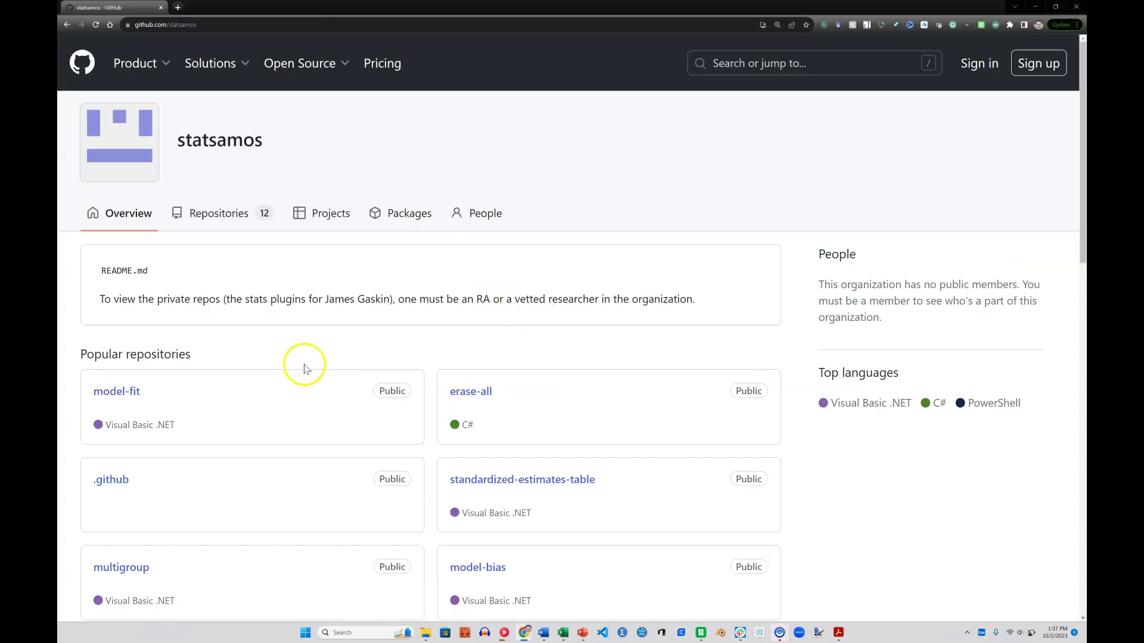
{"action": "scroll", "coordinate": [296, 371], "scroll_direction": "down", "scroll_amount": 4}
{"action": "scroll", "coordinate": [301, 313], "scroll_direction": "up", "scroll_amount": 3}
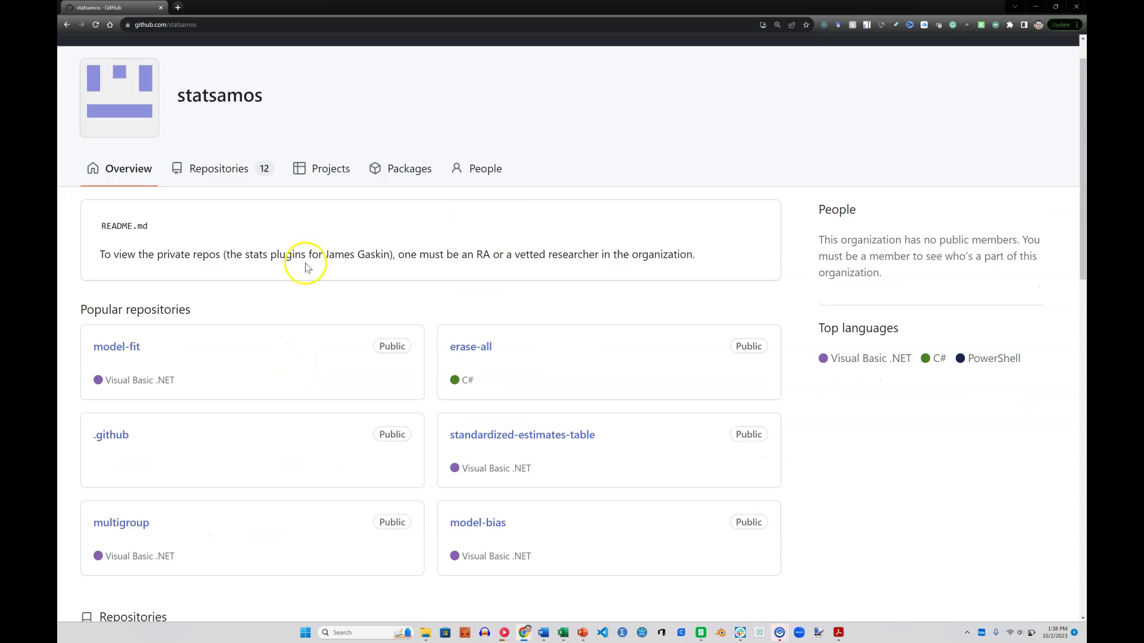
{"action": "left_click", "coordinate": [221, 170]}
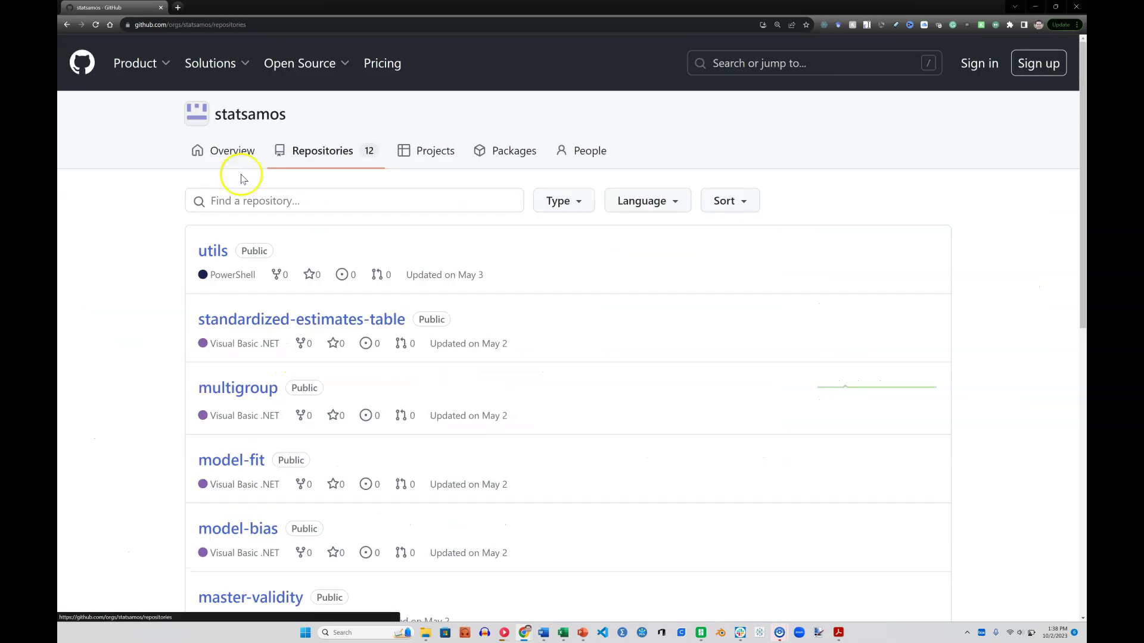
{"action": "scroll", "coordinate": [549, 332], "scroll_direction": "down", "scroll_amount": 2}
{"action": "scroll", "coordinate": [549, 332], "scroll_direction": "down", "scroll_amount": 1}
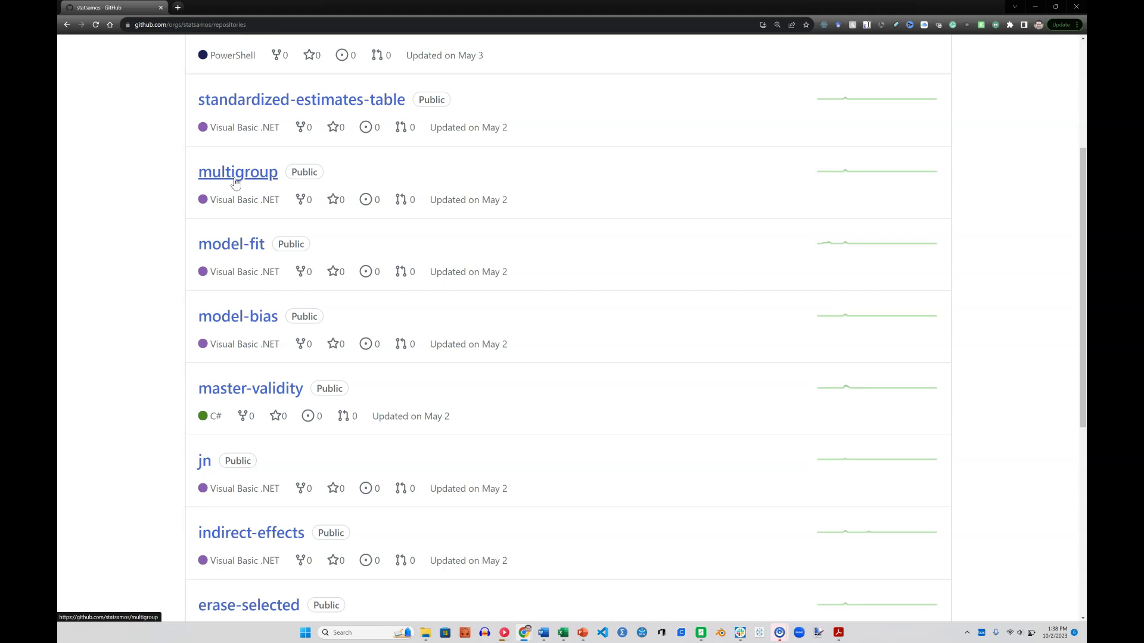
Step: Open the multigroup repository with its Amos26-Multigroup folder and .gitignore file
{"action": "left_click", "coordinate": [236, 177]}
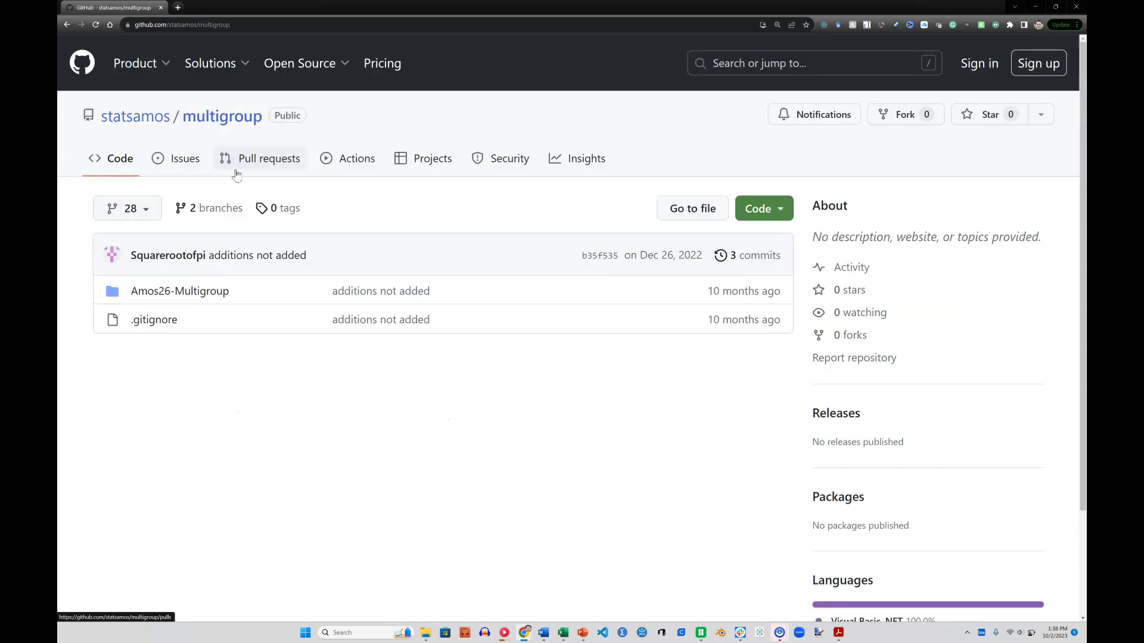
{"action": "left_click", "coordinate": [260, 242]}
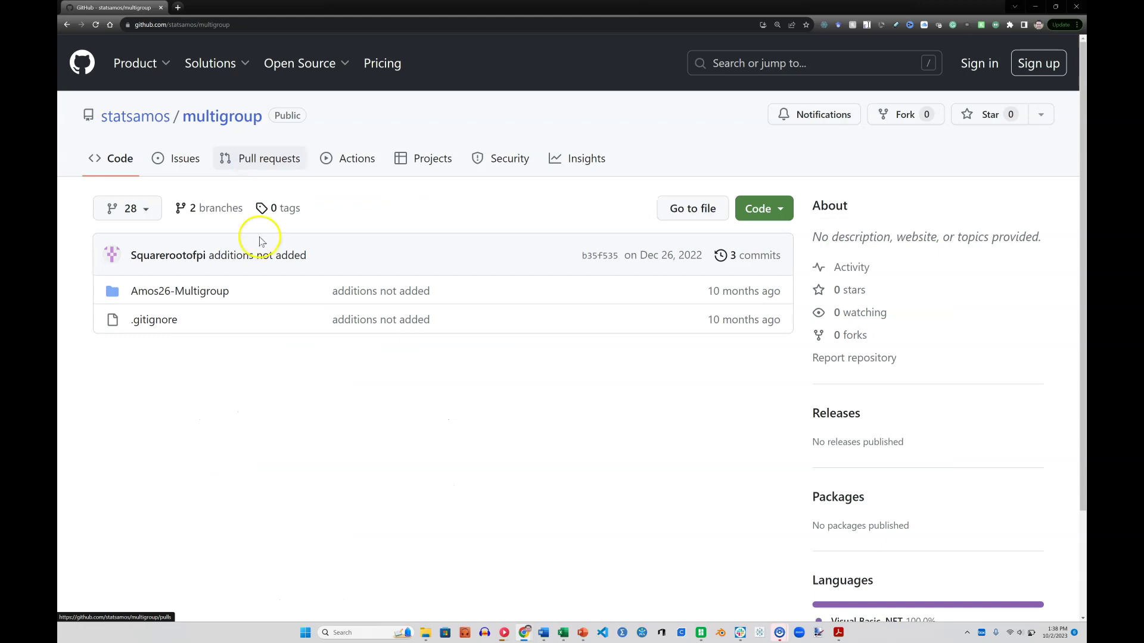